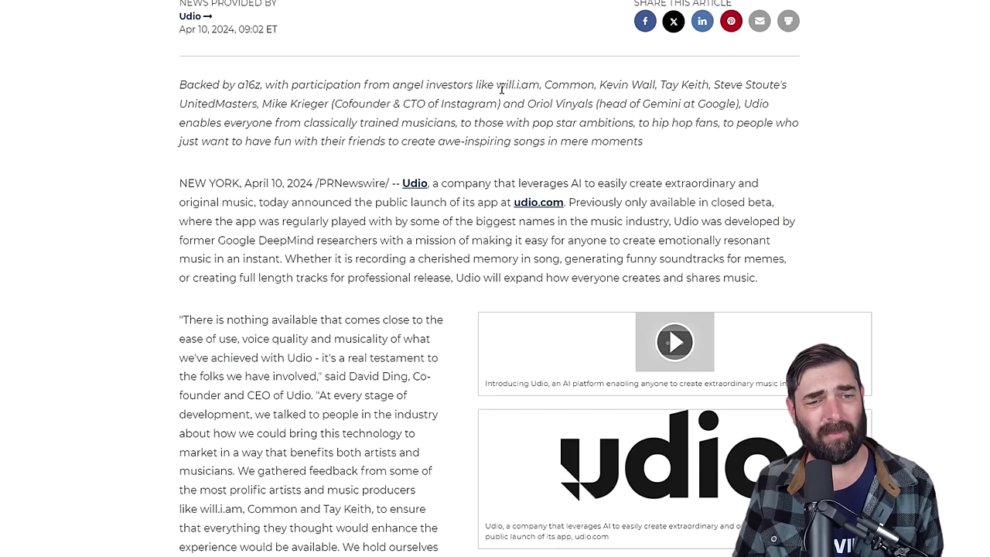
left_click_drag(588, 80, 789, 115)
left_click(875, 169)
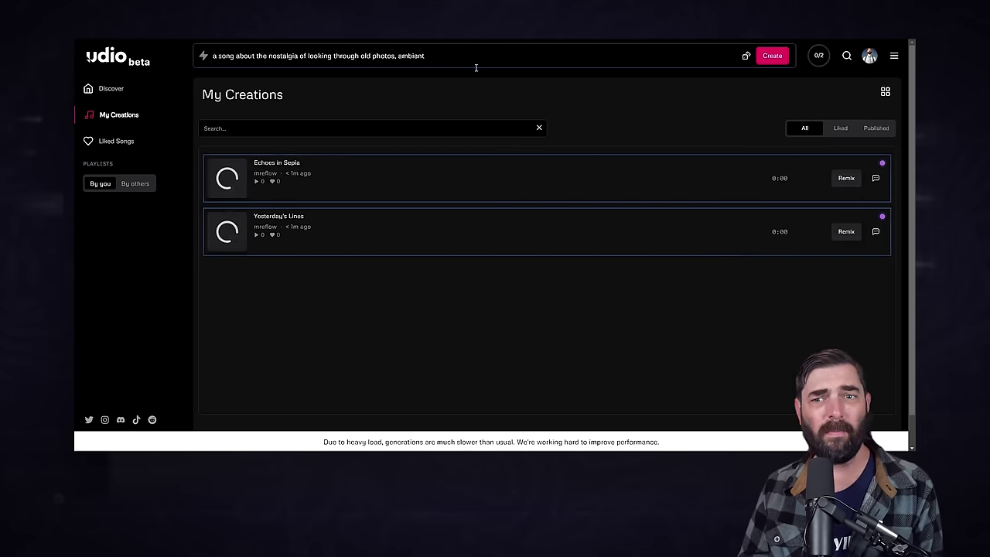
- Shuffle the song prompt through random suggestions until it reads "a song about the struggle for survival in nature, blues"
left_click_drag(219, 56, 500, 53)
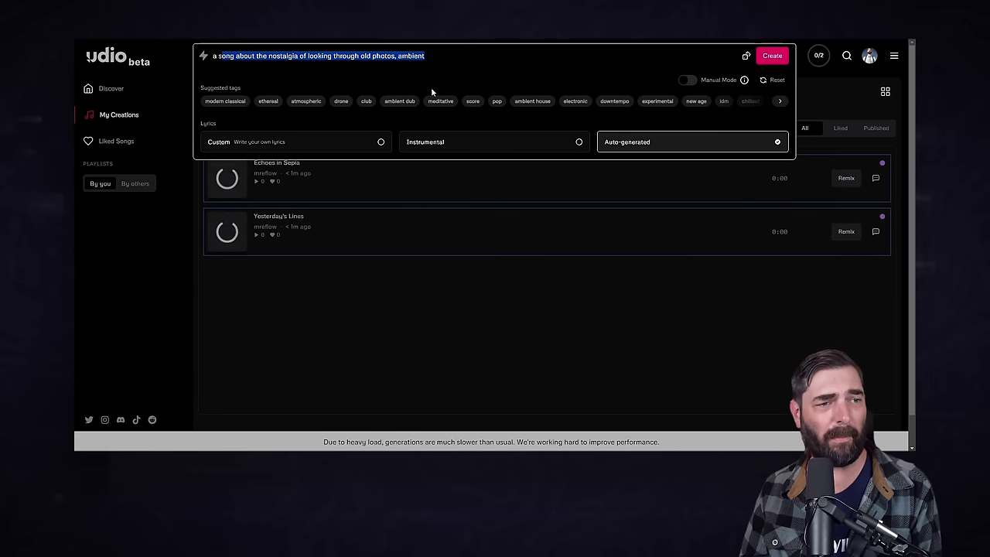
left_click(215, 56)
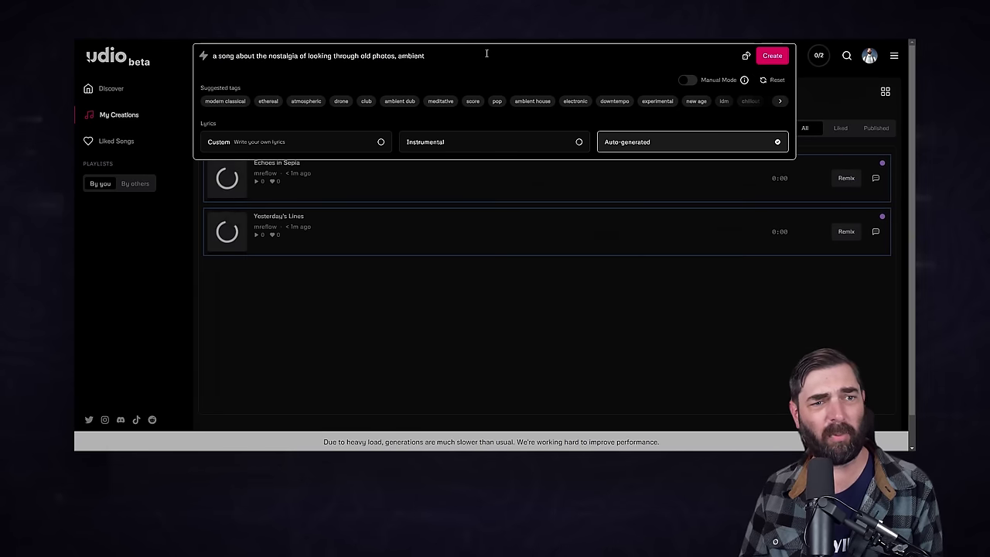
left_click(747, 56)
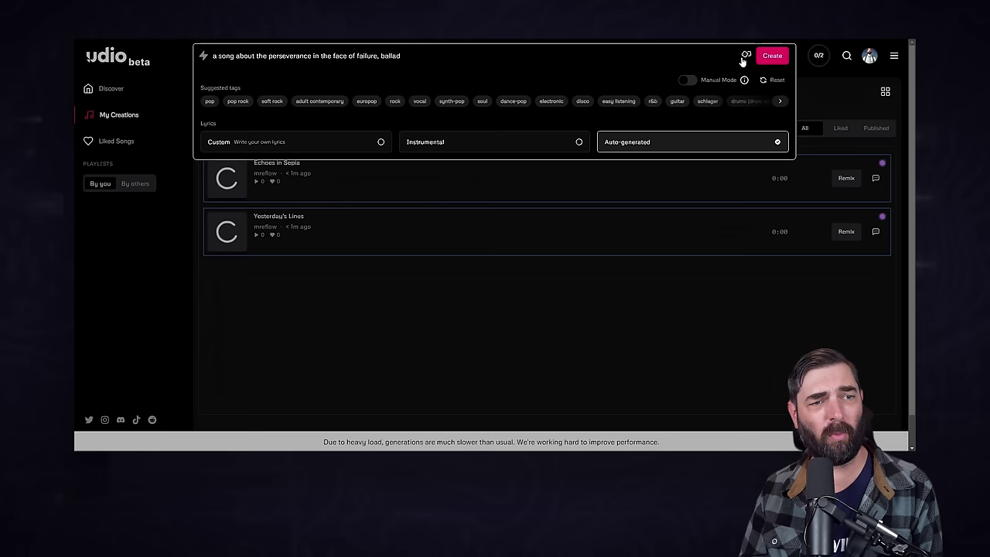
left_click(748, 56)
left_click(747, 57)
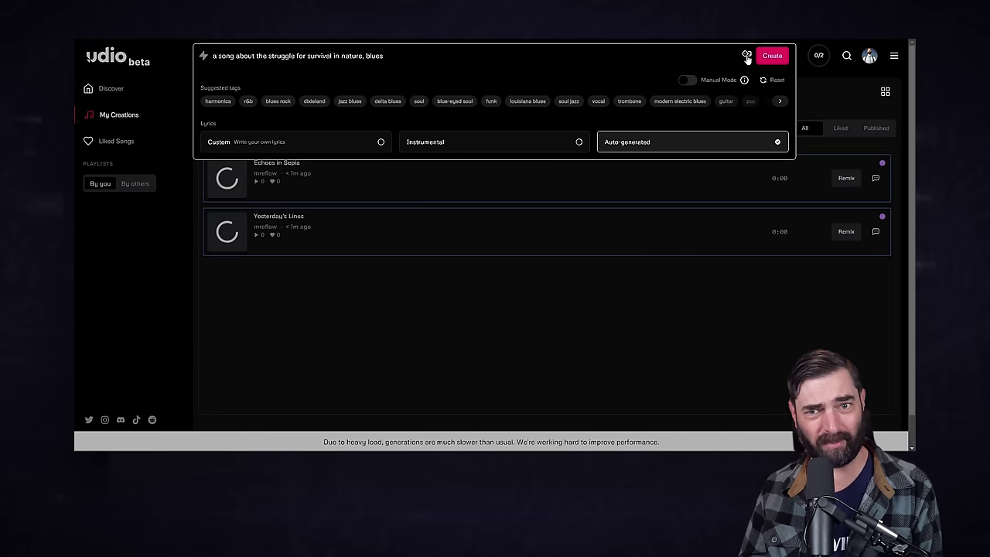
- Turn on Manual Mode, check its explanation, and turn the mode off again
left_click(688, 81)
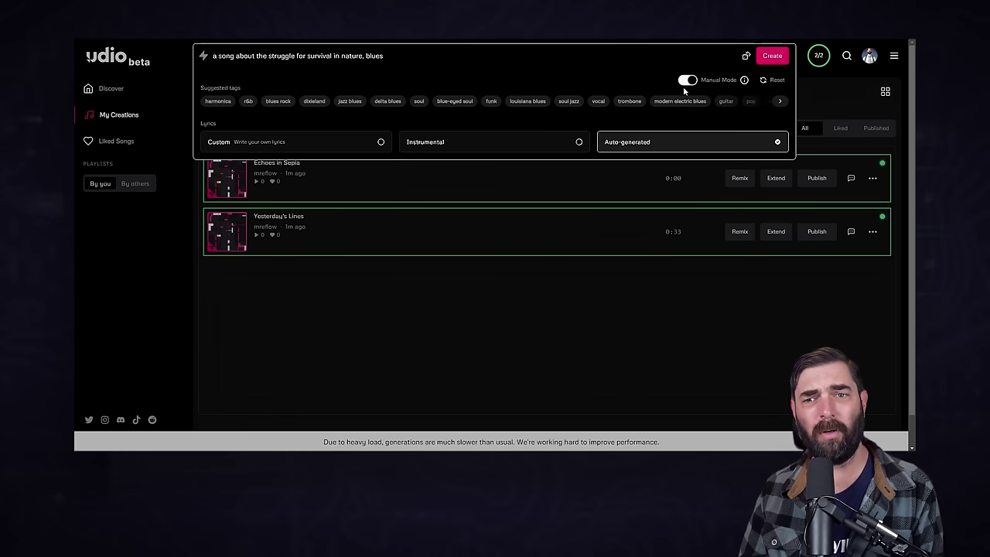
mouse_move(744, 82)
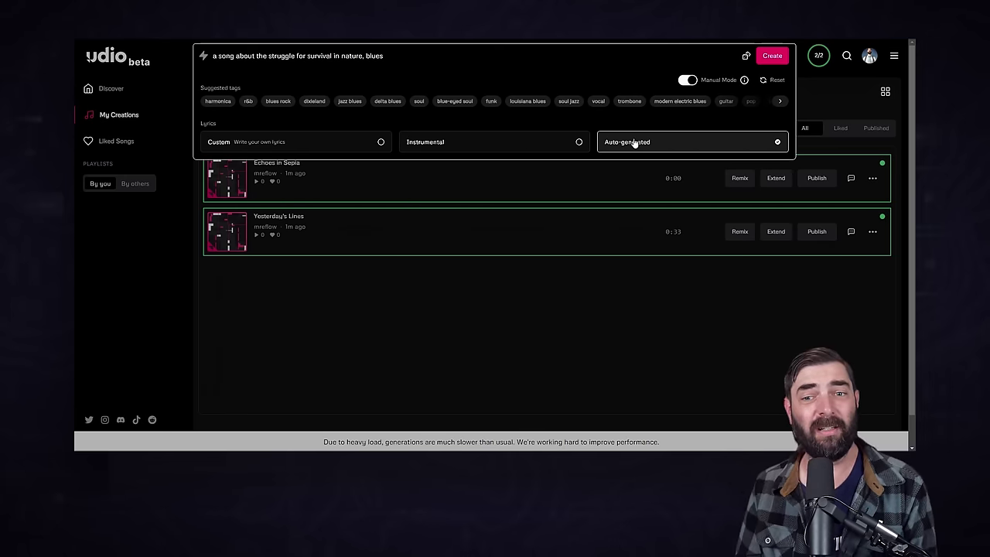
left_click(690, 79)
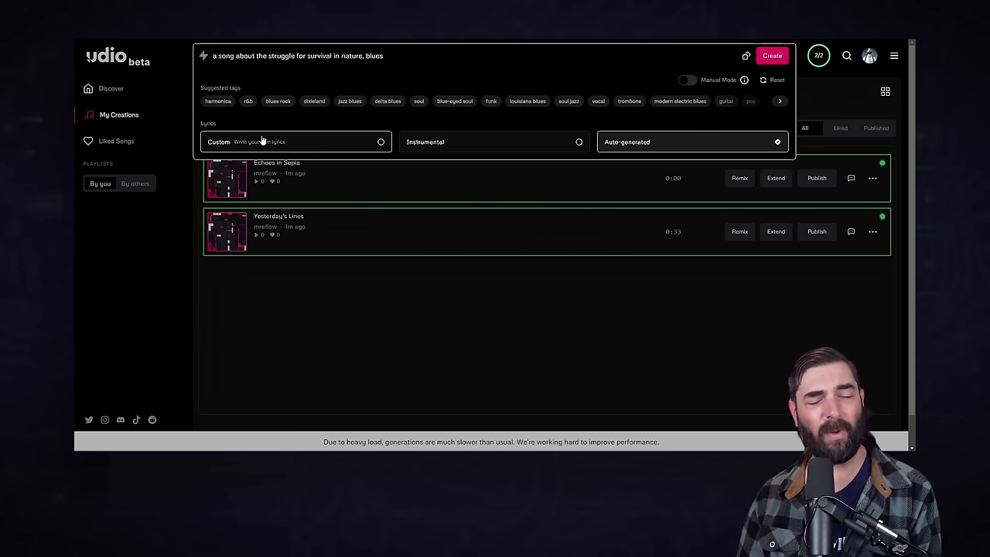
- Try the Custom and Instrumental lyrics options, and return the lyrics setting to Auto-generated
left_click(344, 143)
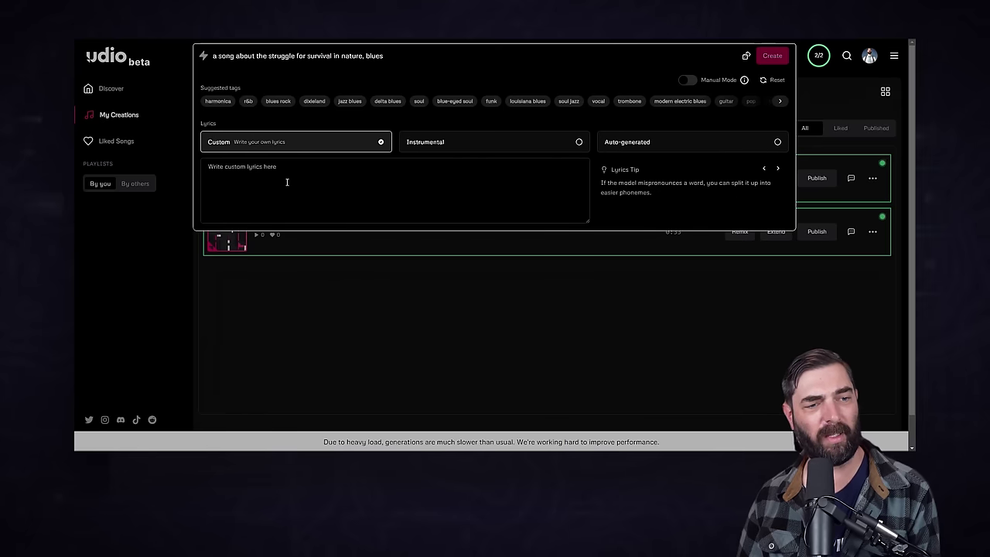
left_click(265, 176)
left_click(526, 145)
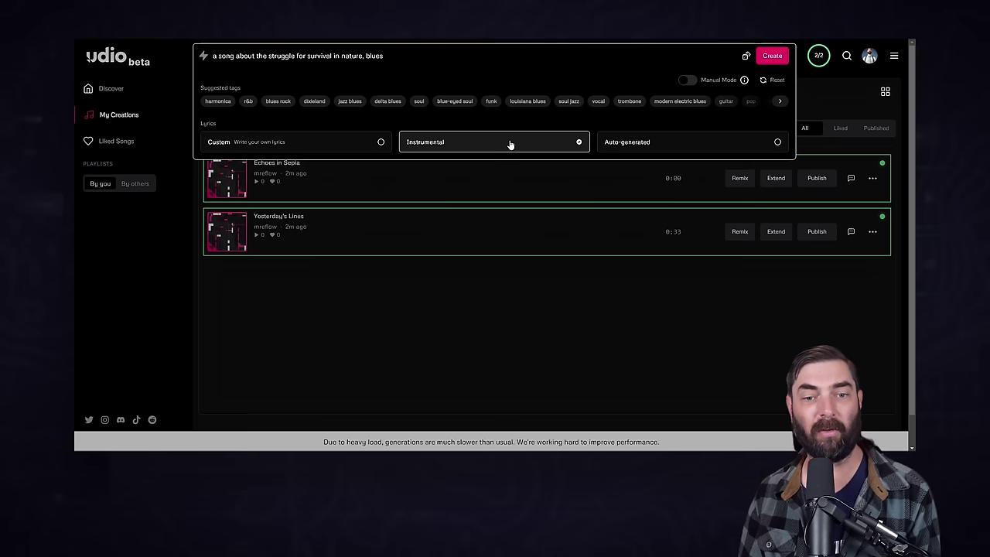
left_click(784, 143)
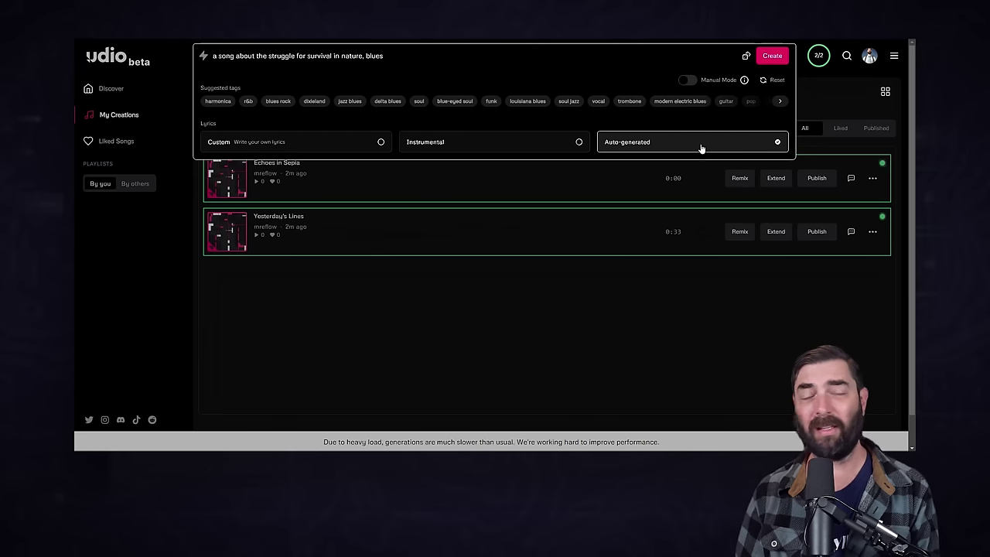
- Set the lyrics to Custom and paste in the lyrics copied from the highlighted AI Rockstar song in the Suno library
left_click(332, 147)
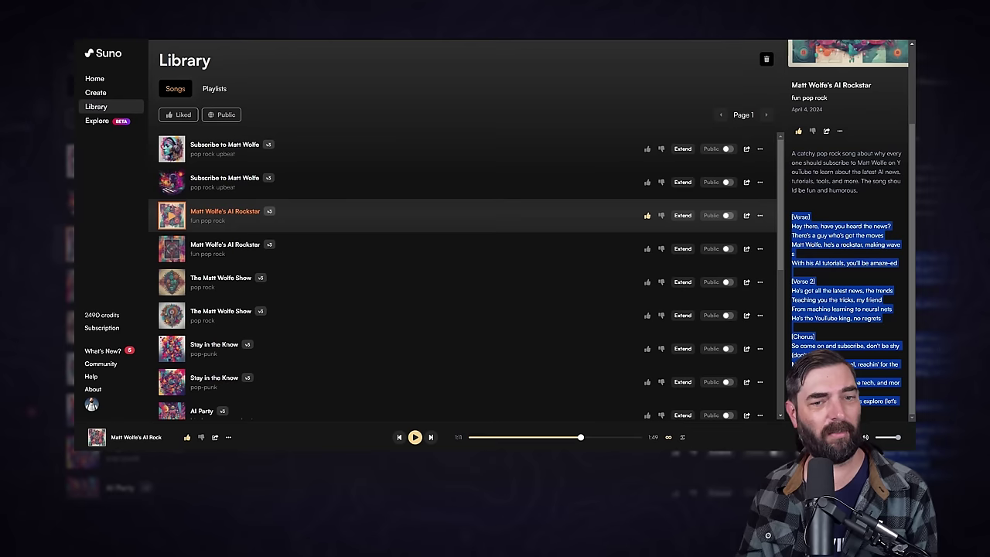
right_click(832, 237)
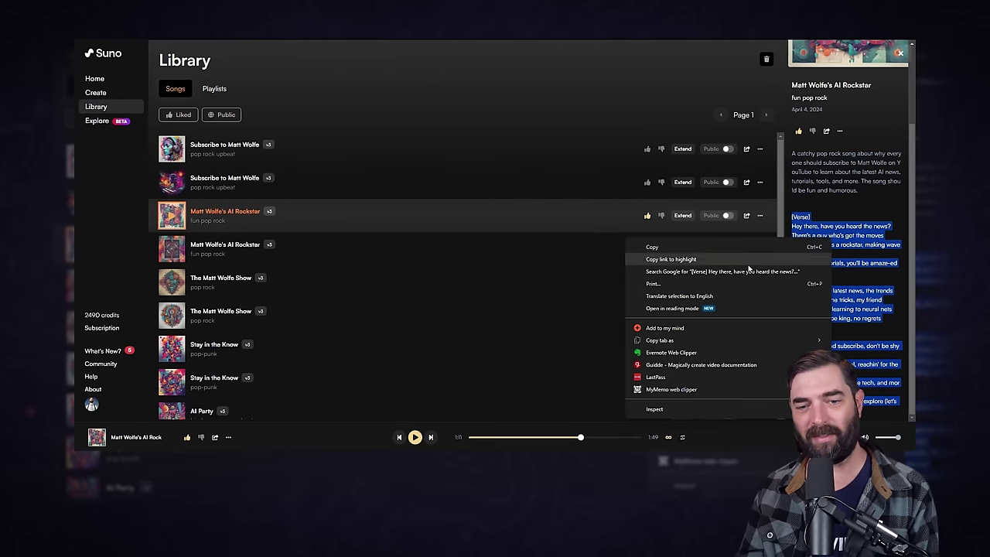
key("Escape")
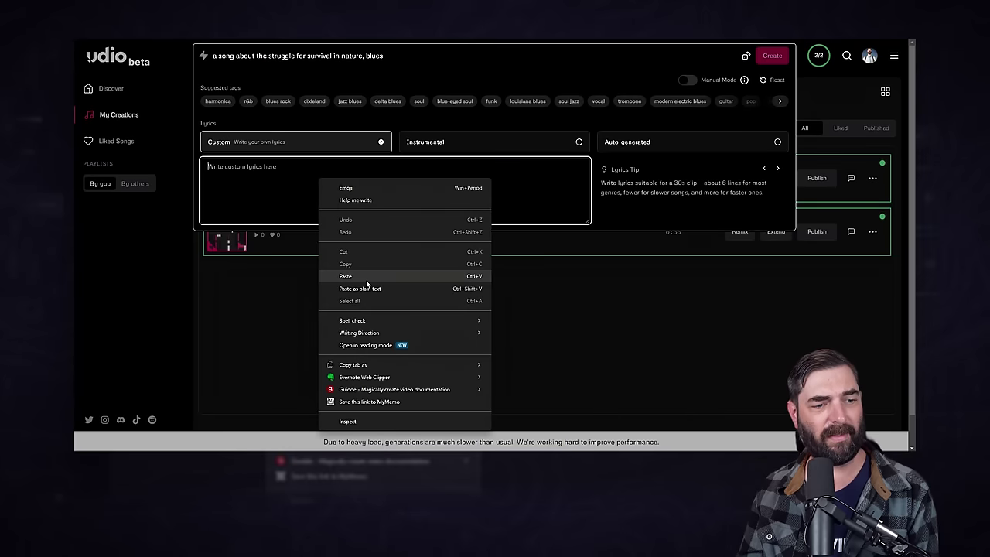
left_click(363, 279)
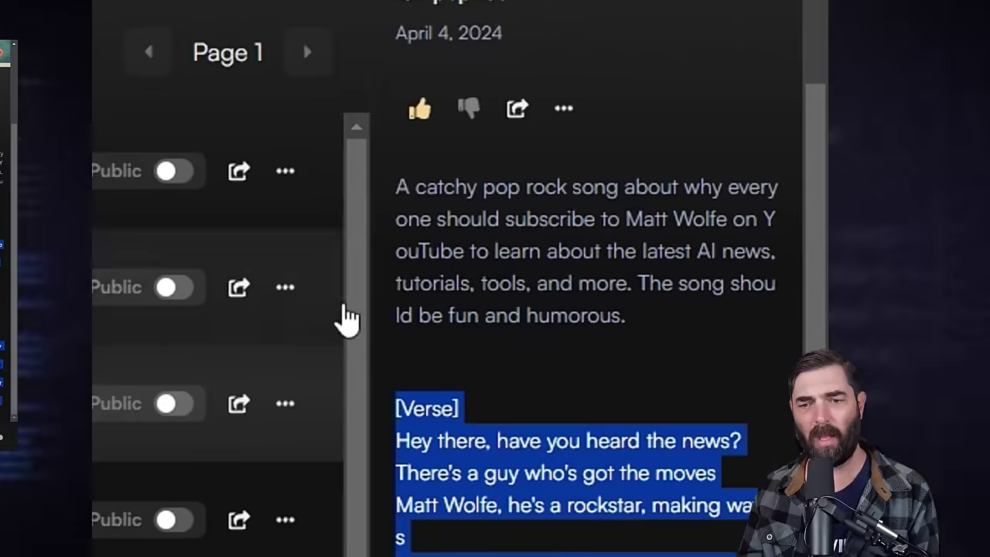
- Replace the Udio prompt with the pop rock description copied from the same Suno song, and create the song
left_click(433, 281)
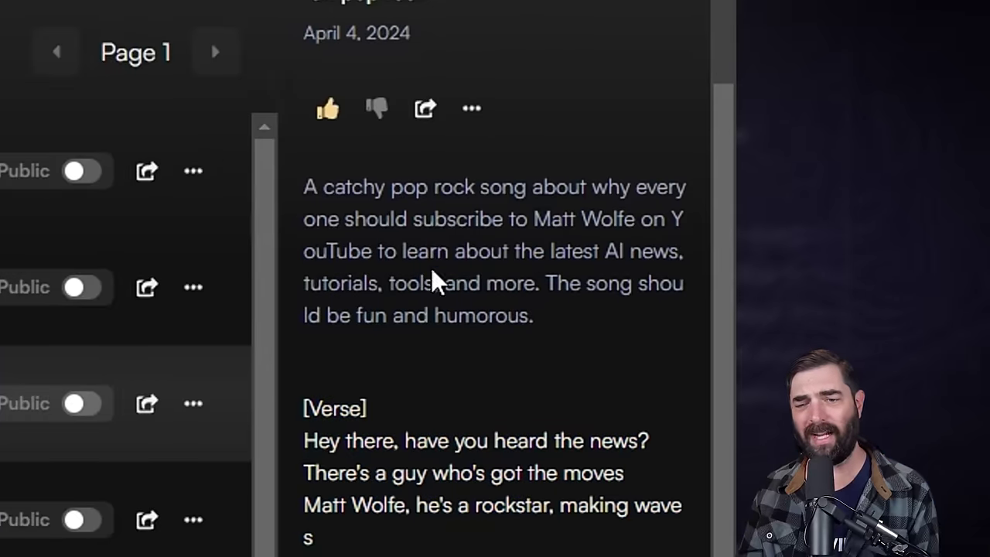
left_click_drag(586, 325, 304, 193)
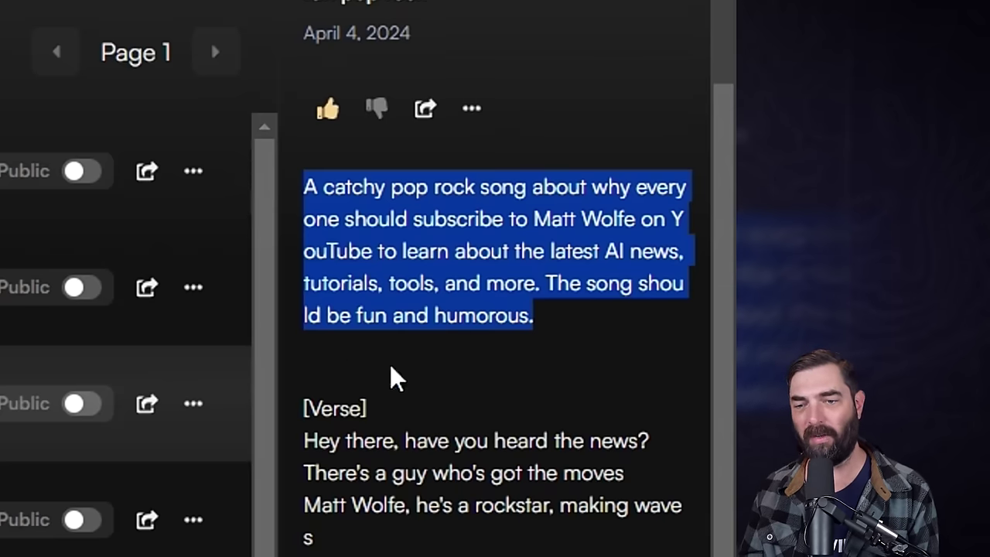
key("ctrl+c")
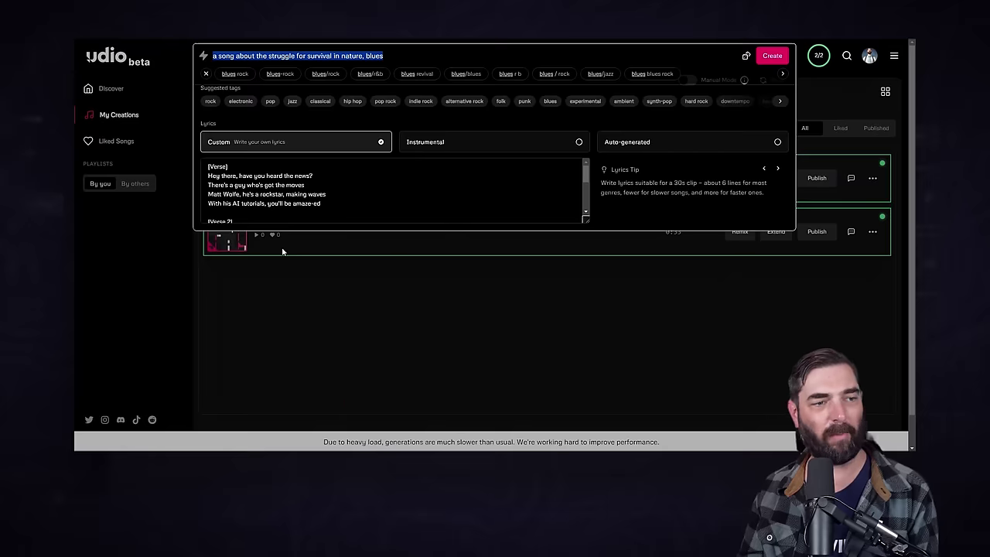
right_click(381, 57)
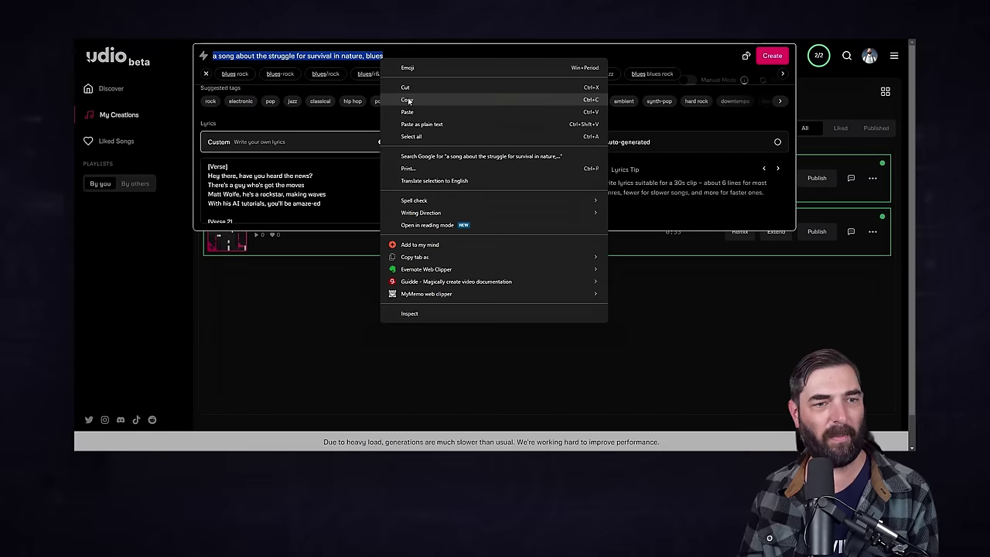
left_click(403, 99)
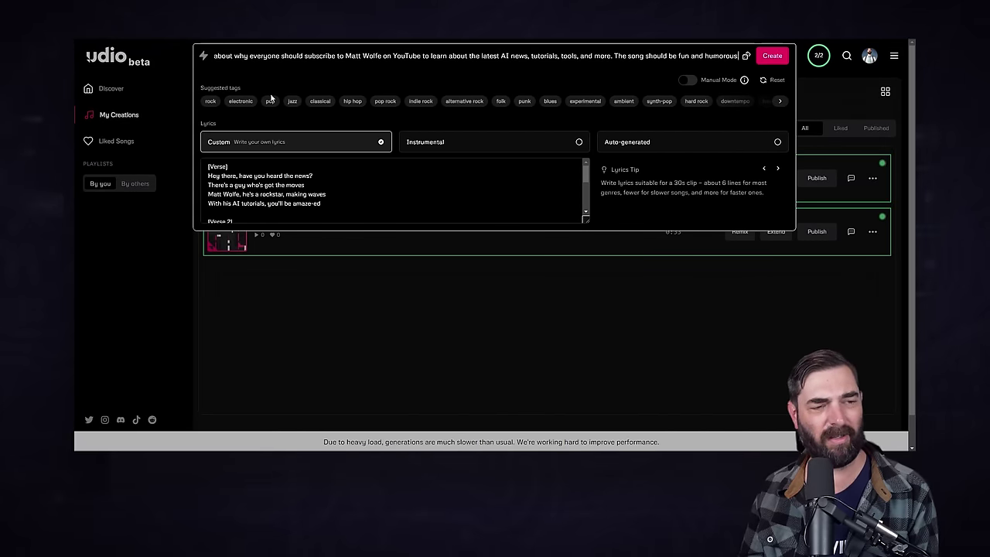
left_click(772, 56)
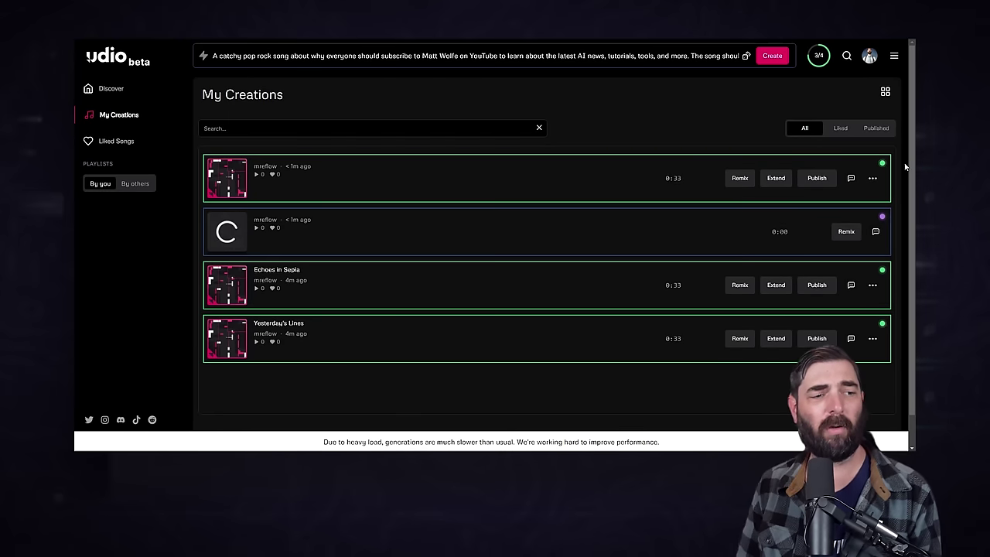
- Listen to the two newly generated untitled 0:33 tracks one after the other, and stop playback
mouse_move(224, 178)
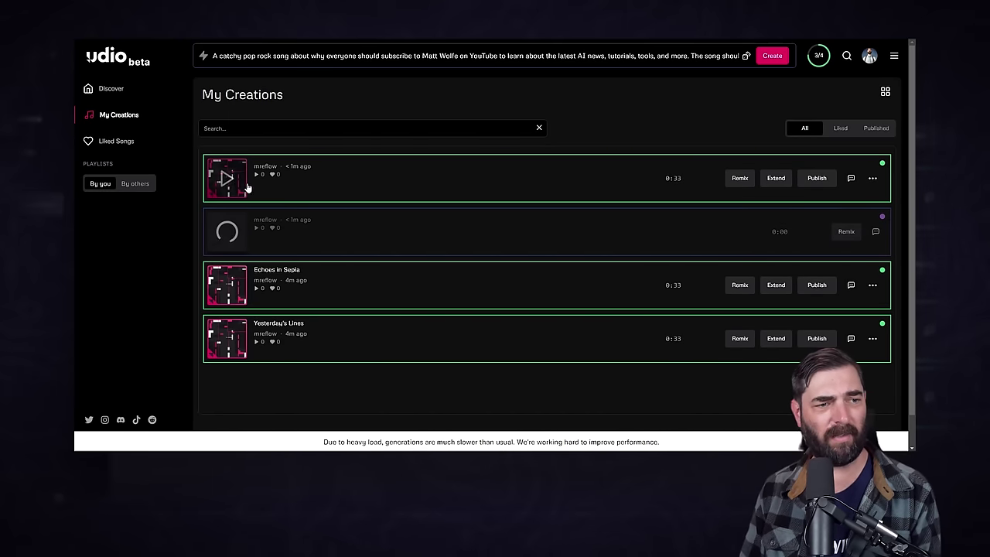
left_click(226, 180)
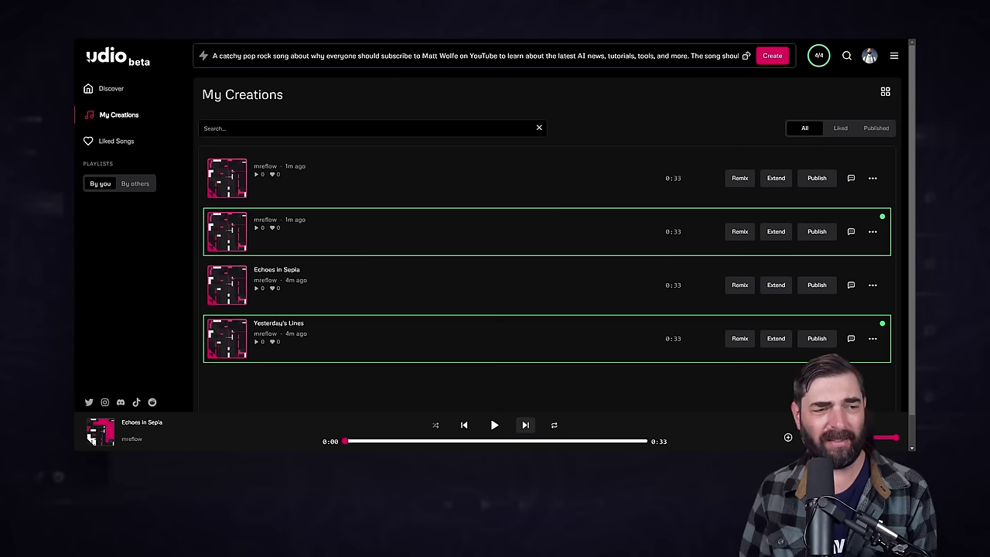
left_click(223, 229)
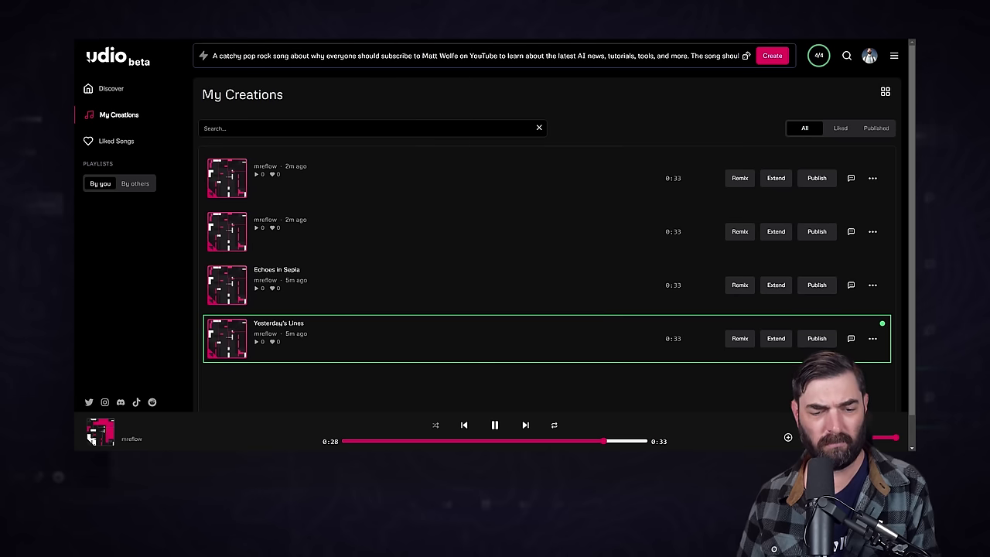
left_click(496, 430)
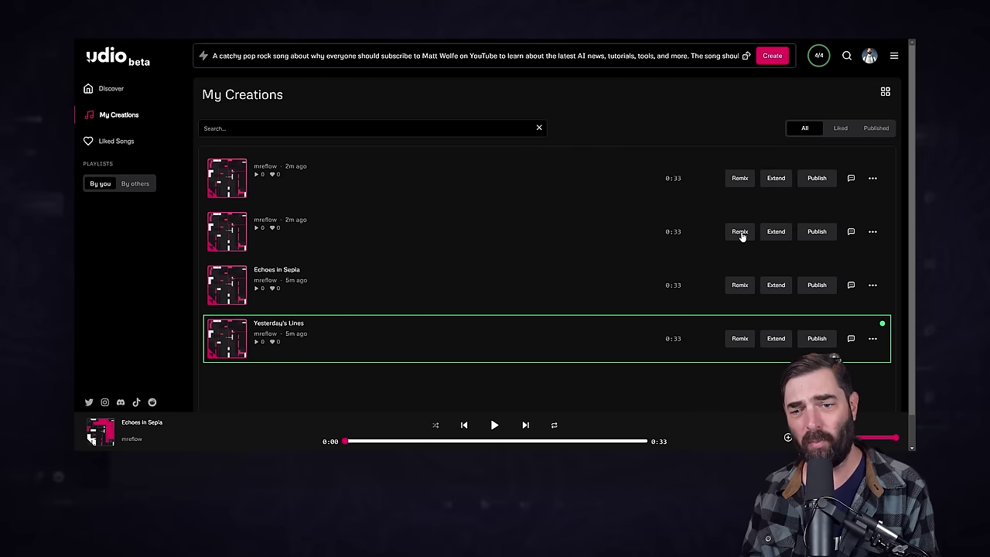
- Examine the additional actions available for the second untitled track, and close the list without choosing one
left_click(873, 231)
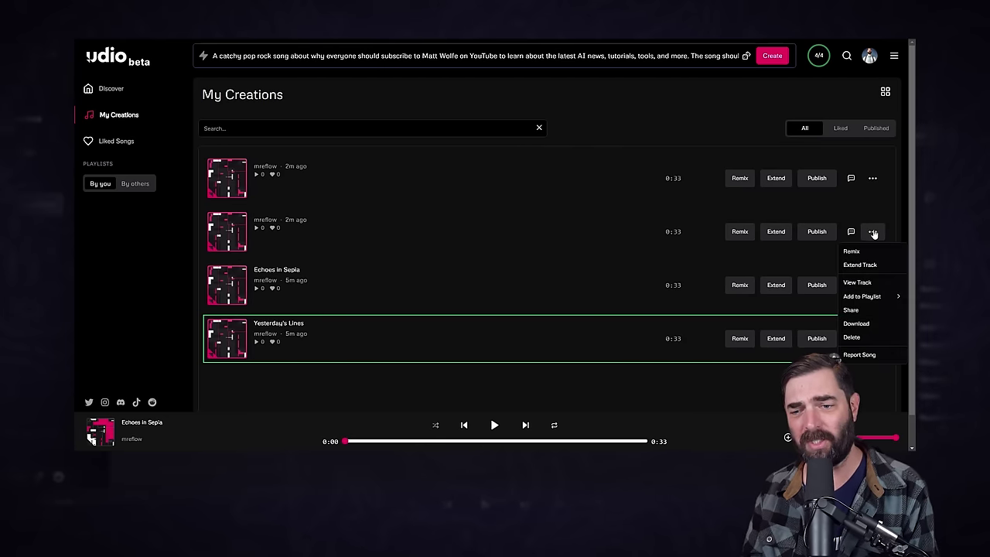
mouse_move(873, 298)
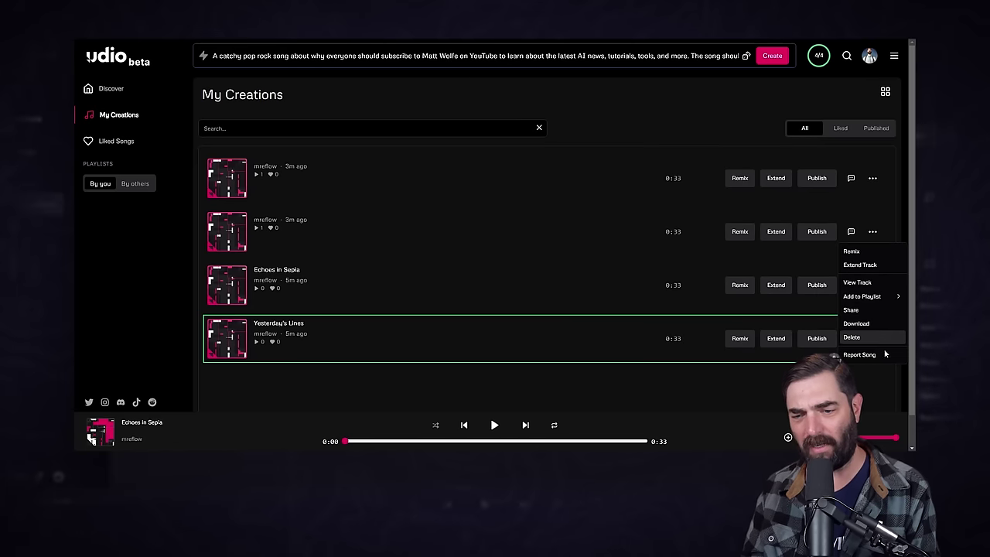
left_click(774, 237)
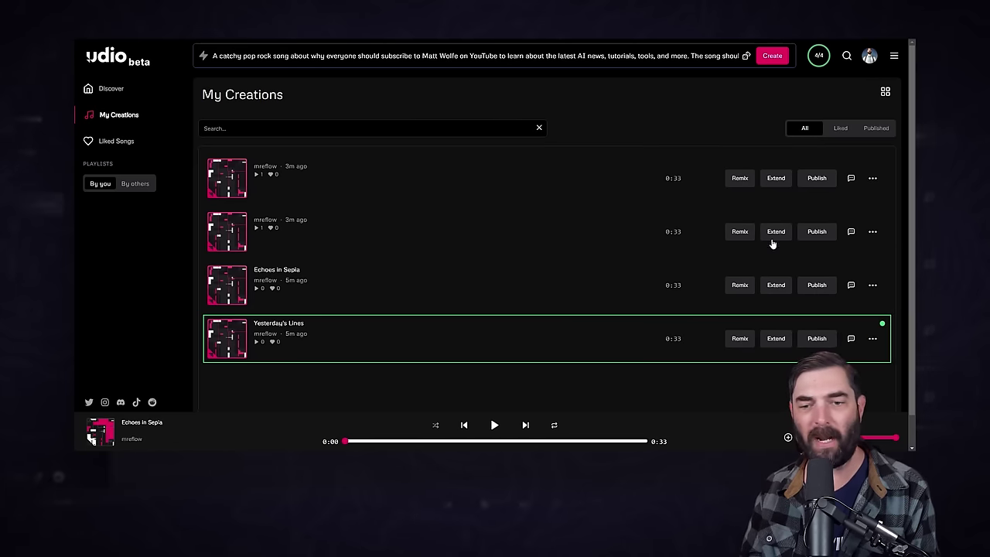
- Extend the second untitled track with an Add Intro section placed before it, using Auto-generated lyrics
left_click(774, 234)
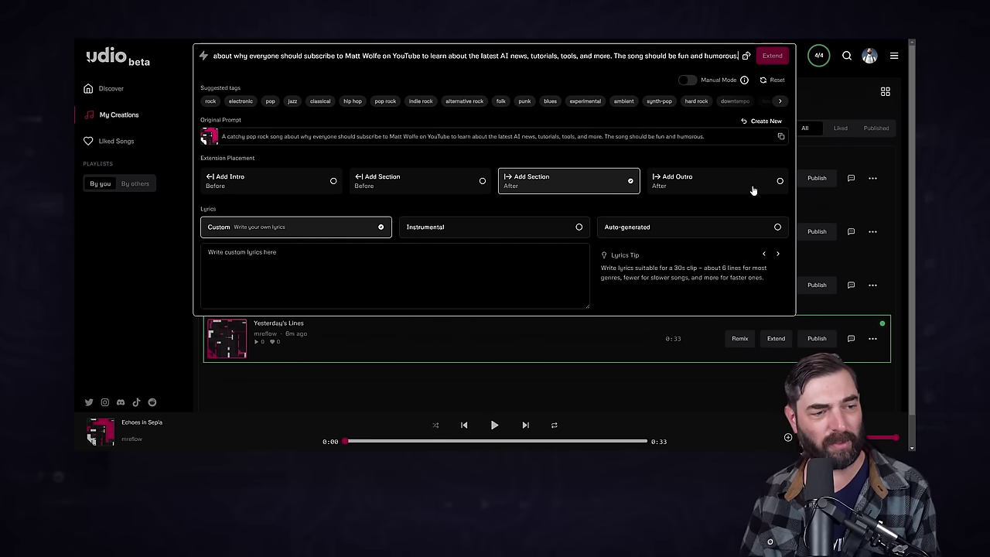
left_click(269, 178)
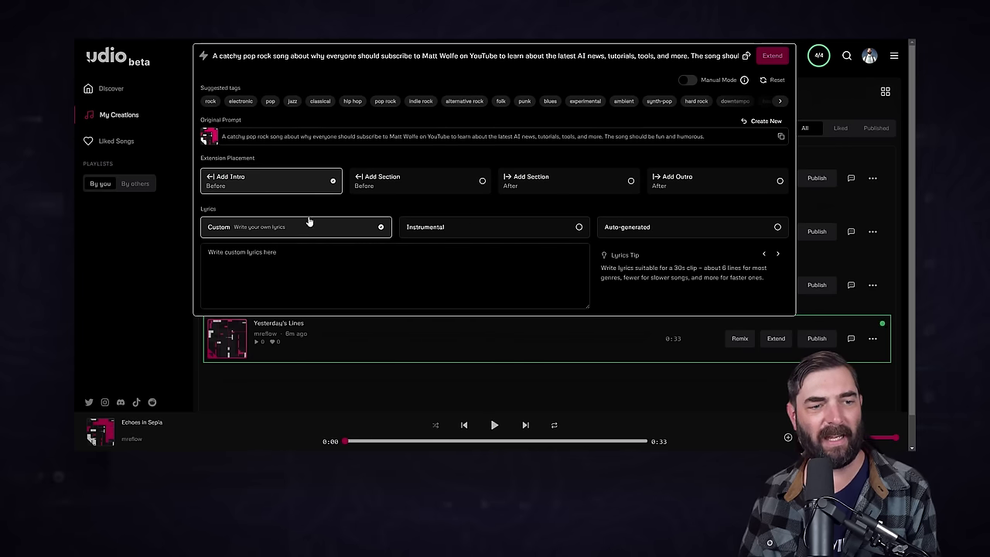
left_click(662, 227)
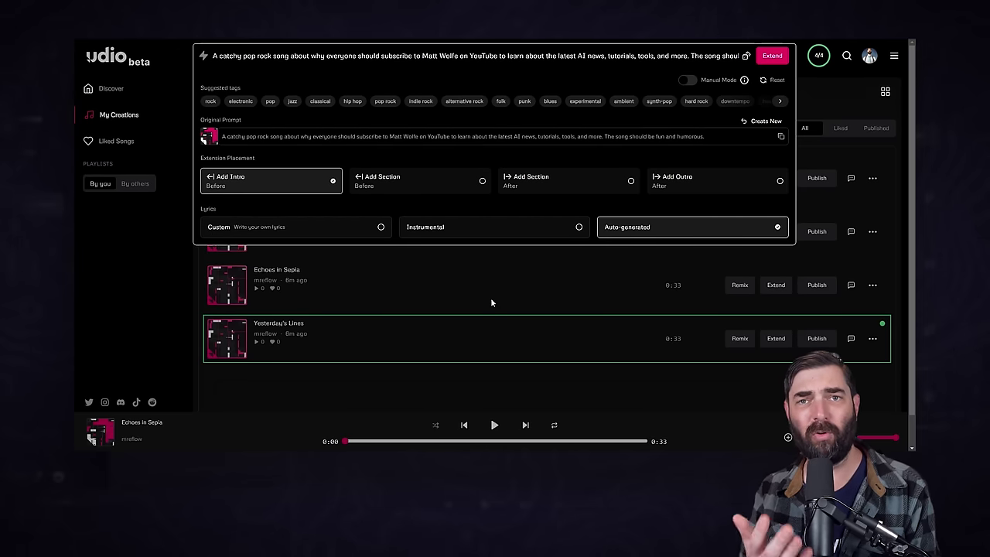
left_click(772, 55)
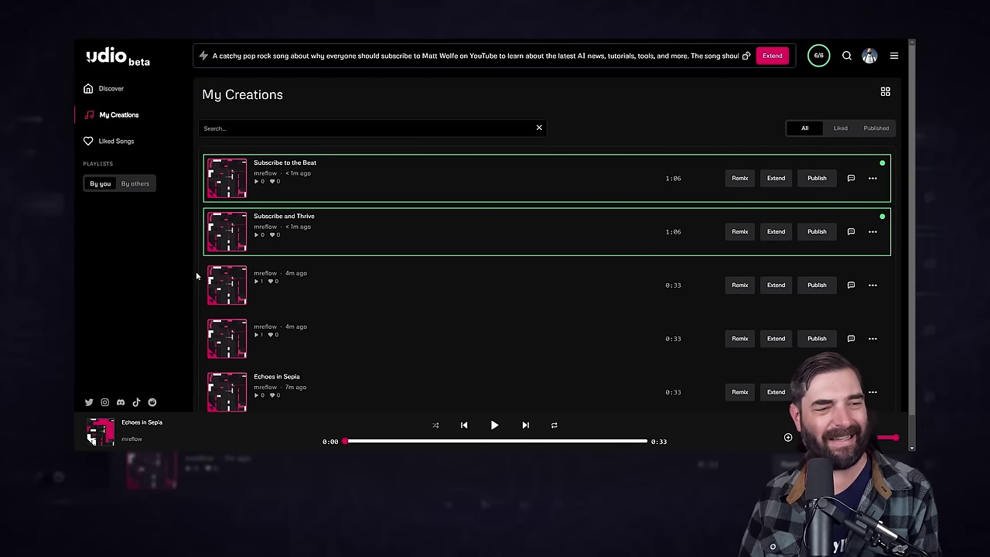
- Listen to the extended tracks "Subscribe to the Beat" and "Subscribe and Thrive", and pause playback
left_click(224, 177)
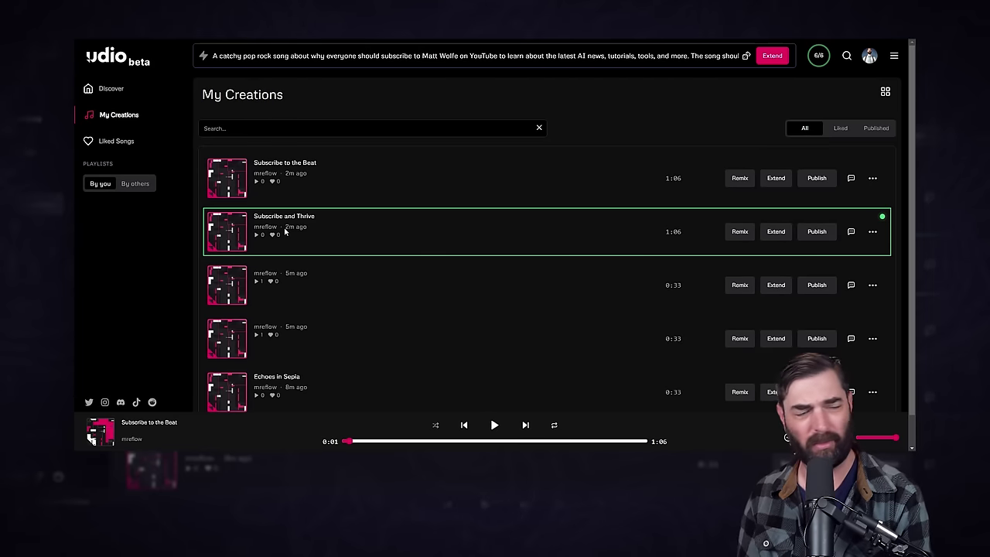
left_click(242, 232)
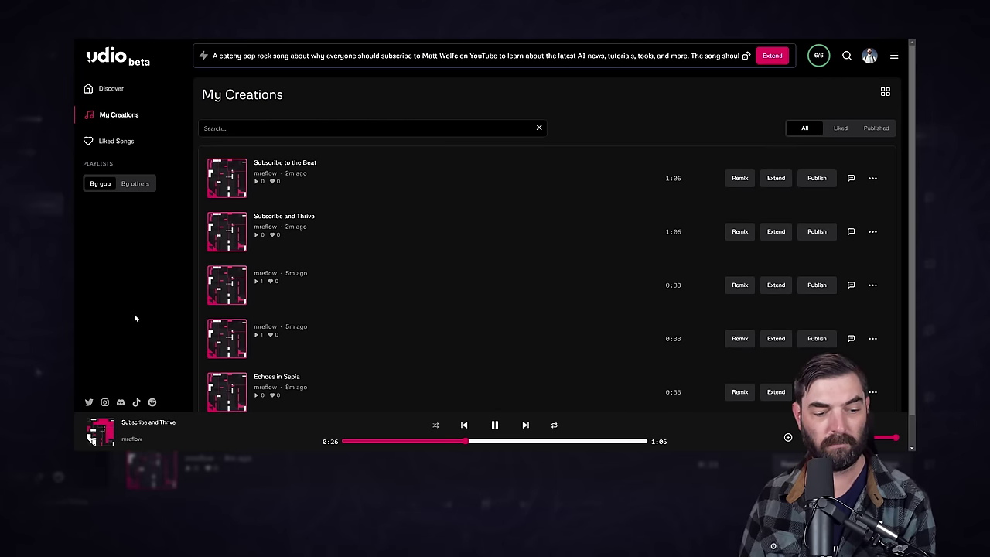
left_click(495, 426)
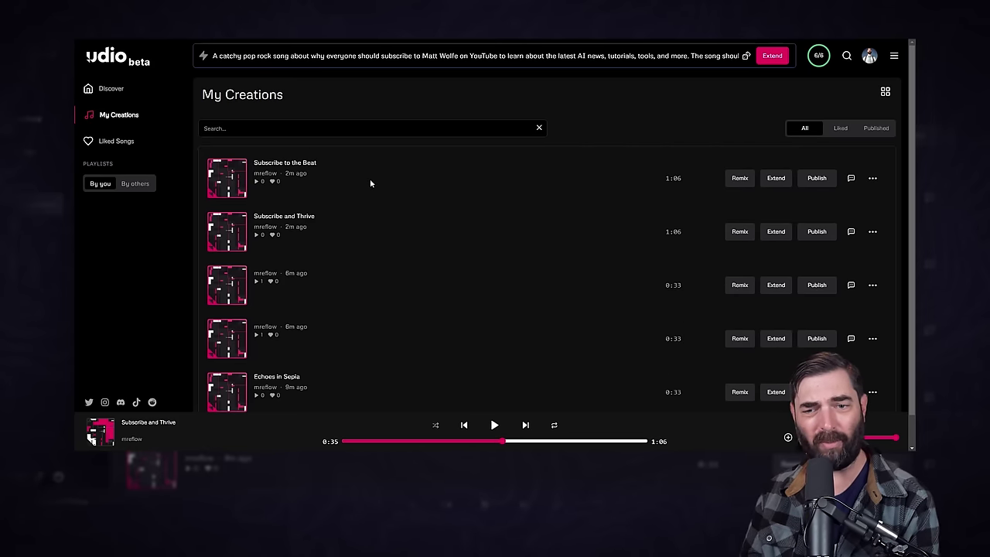
- Extend the track "Subscribe to the Beat" with an Add Outro section placed after it, using Auto-generated lyrics
left_click(776, 178)
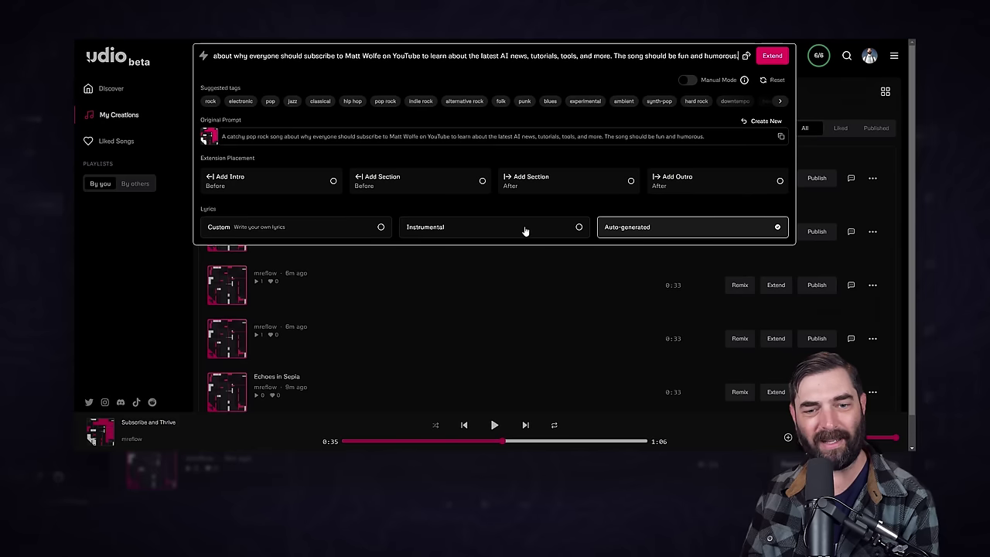
left_click(710, 185)
left_click(772, 57)
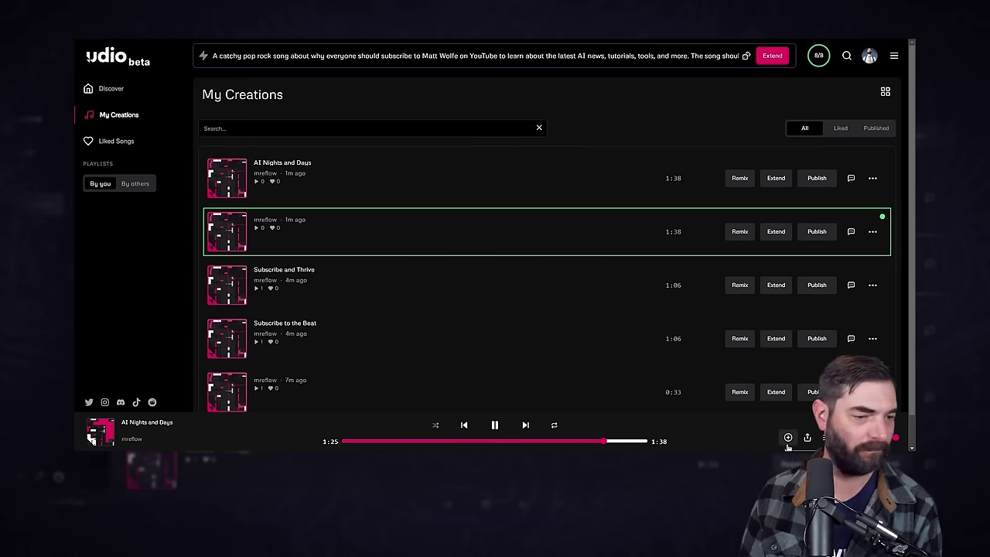
- Listen to the extended 1:38 tracks, pause playback, and look through the older songs in My Creations
left_click(496, 424)
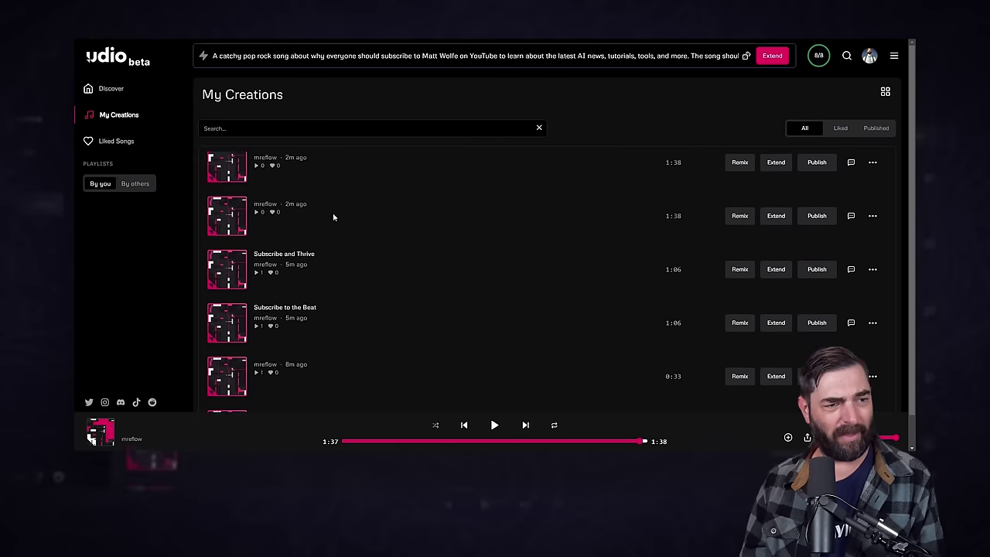
scroll(401, 319, "down", 5)
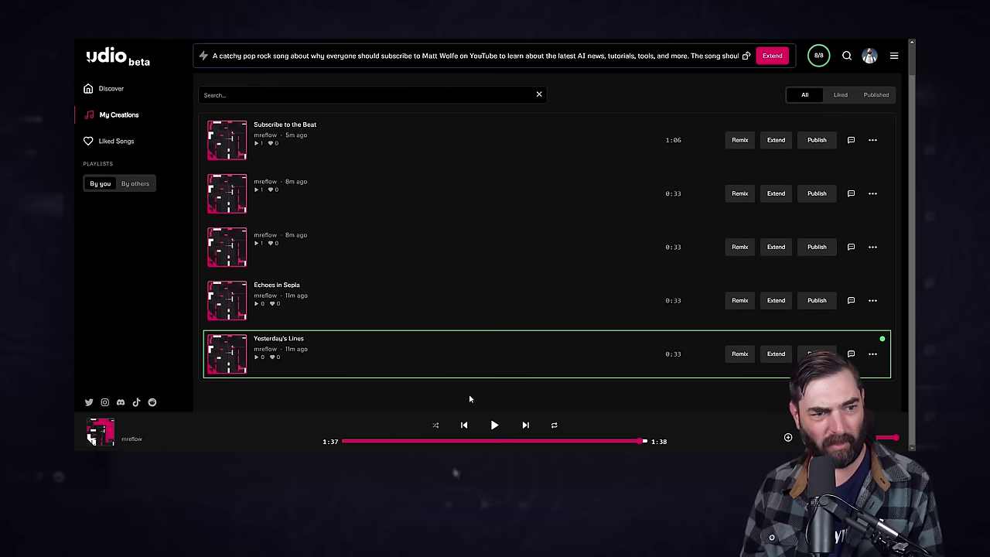
scroll(546, 395, "up", 3)
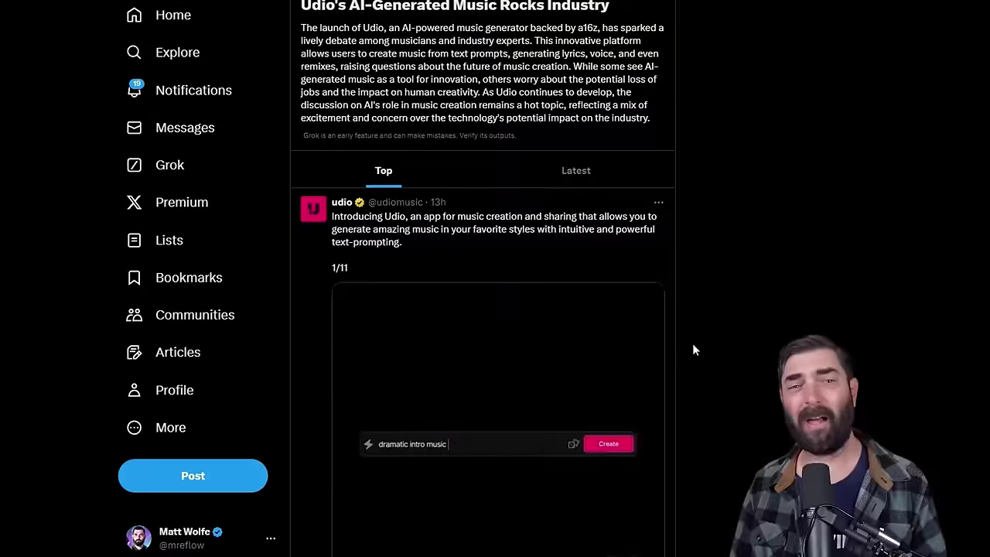
- Switch to X and examine the top posts reacting to Udio's AI-generated music and its impact on the industry
scroll(694, 349, "down", 15)
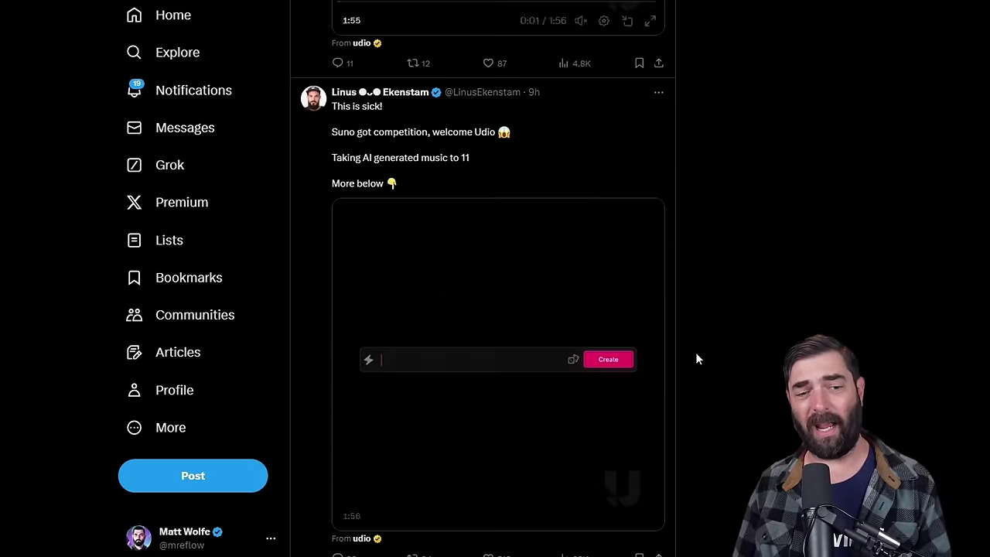
scroll(694, 349, "down", 20)
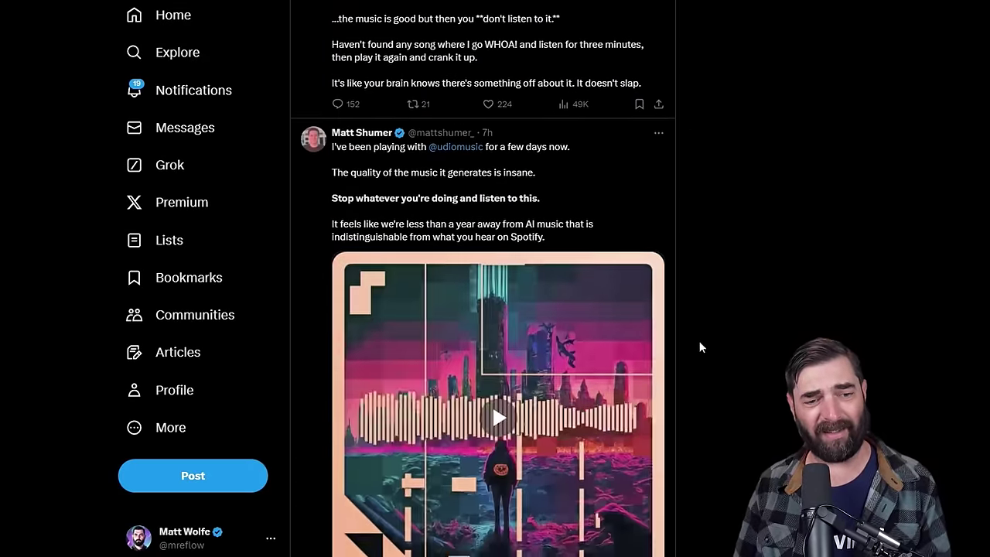
scroll(700, 348, "down", 15)
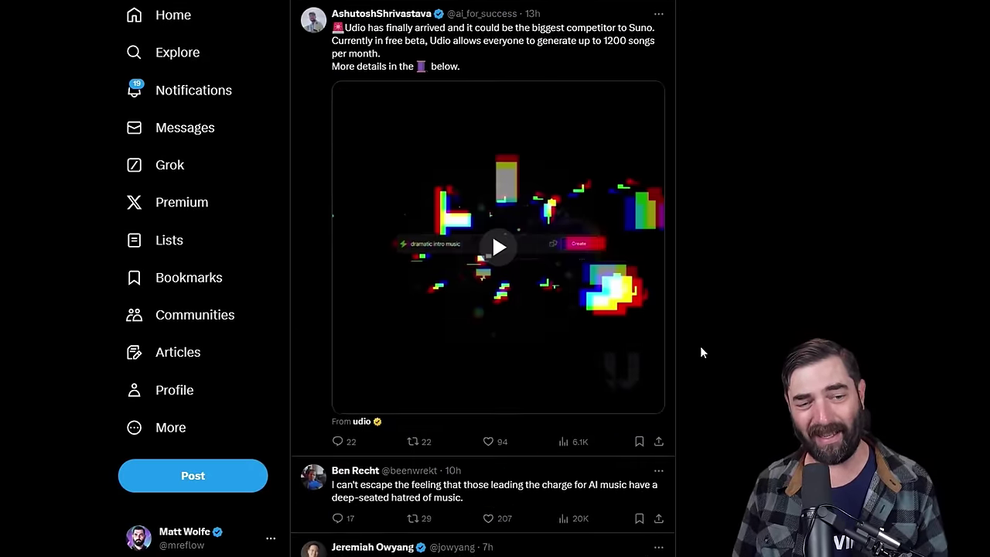
scroll(701, 350, "down", 15)
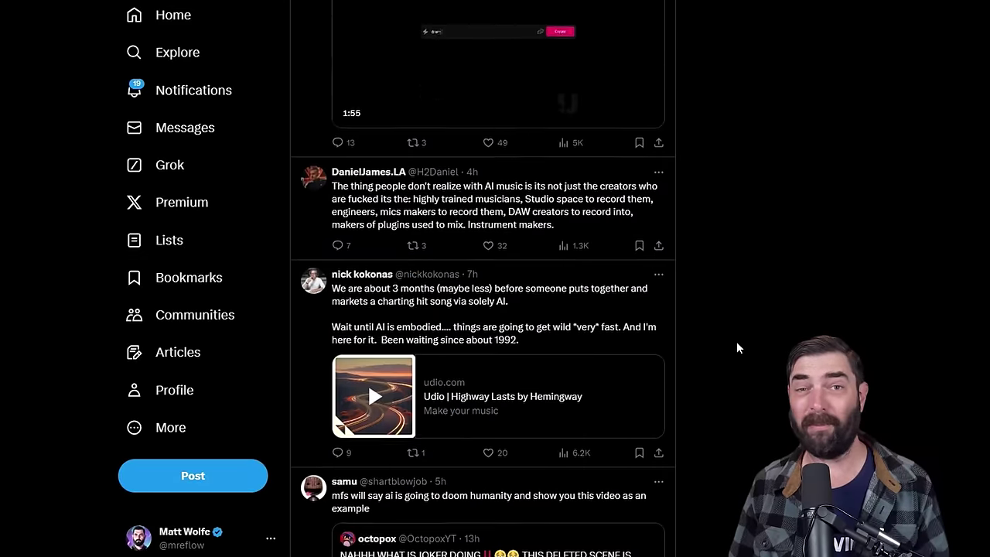
scroll(738, 348, "down", 6)
scroll(769, 342, "down", 6)
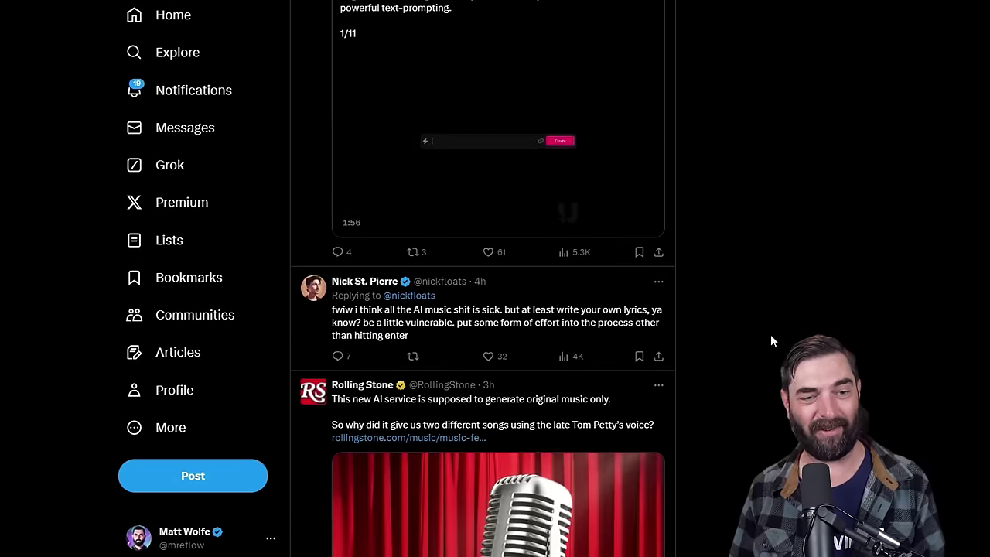
scroll(770, 340, "down", 15)
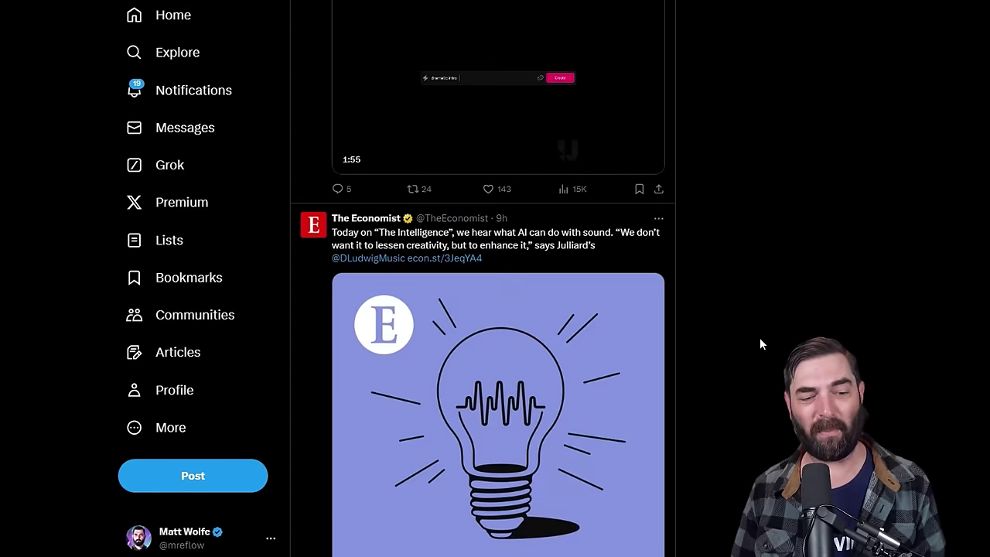
scroll(760, 344, "down", 5)
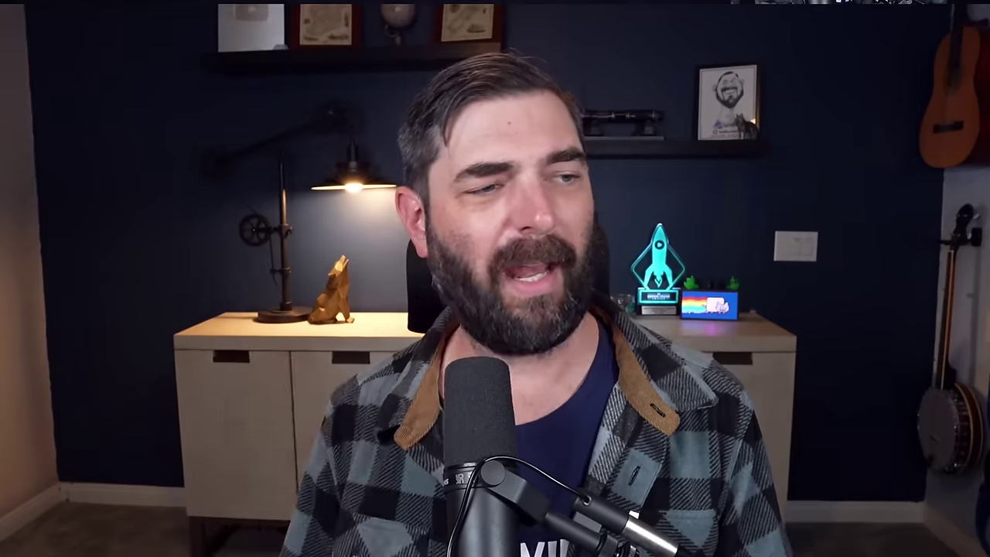